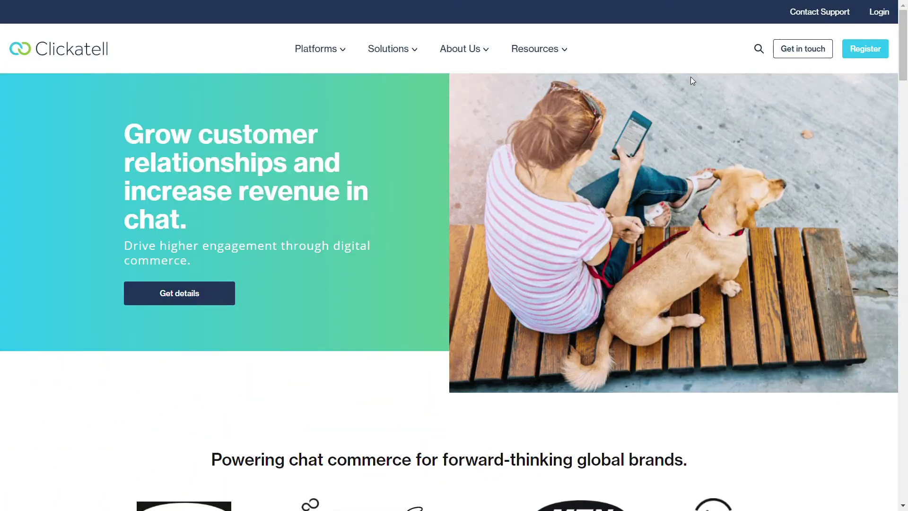
click(878, 12)
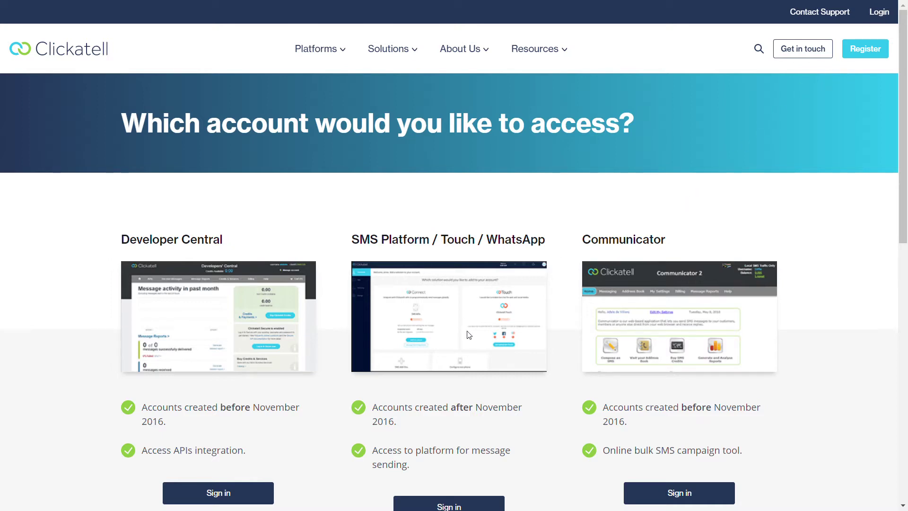
scroll(468, 334, down, 2)
scroll(468, 333, down, 1)
Sign in to the Clickatell SMS Platform account and open Configure SMS from the sidebar
click(449, 446)
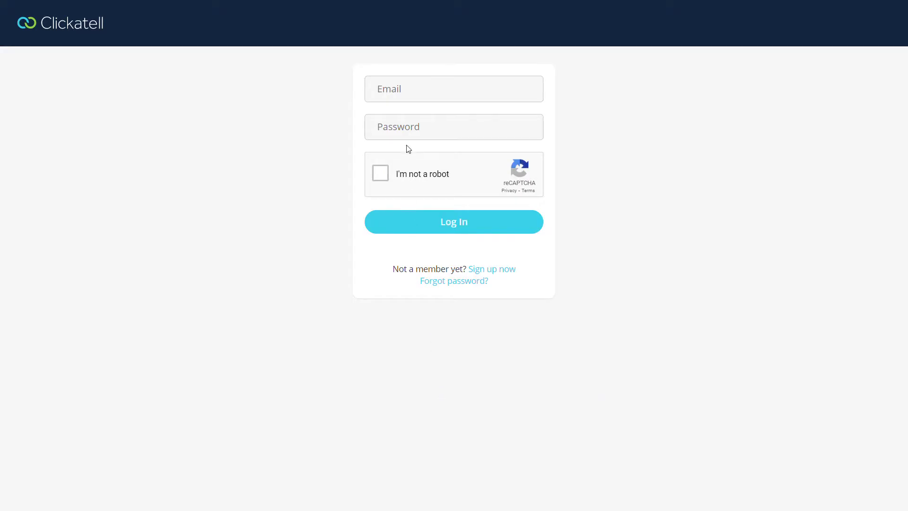
click(409, 92)
text([blurred]@gmail.com)
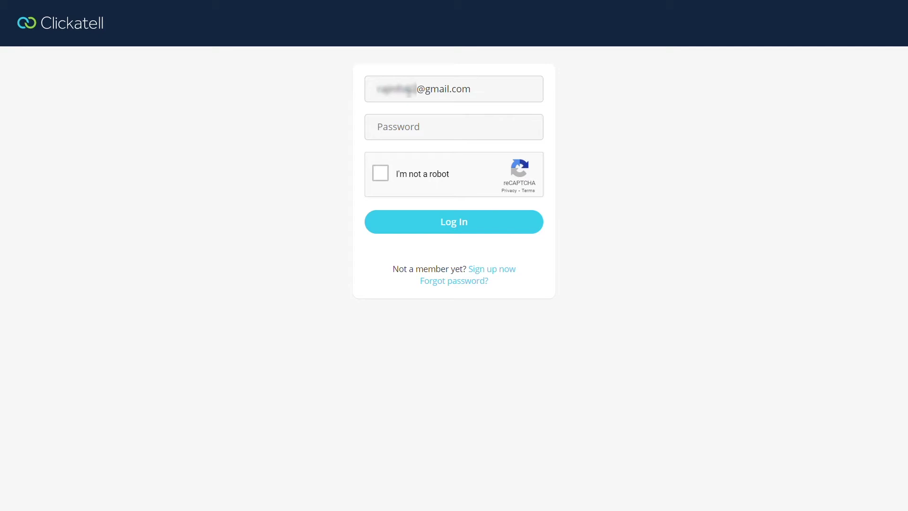
key(Tab)
text(*********)
click(380, 174)
click(470, 226)
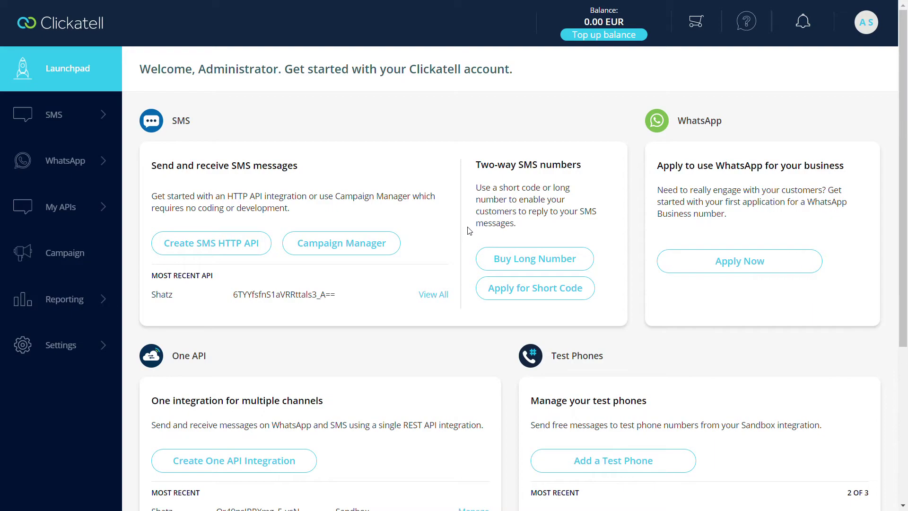
click(101, 119)
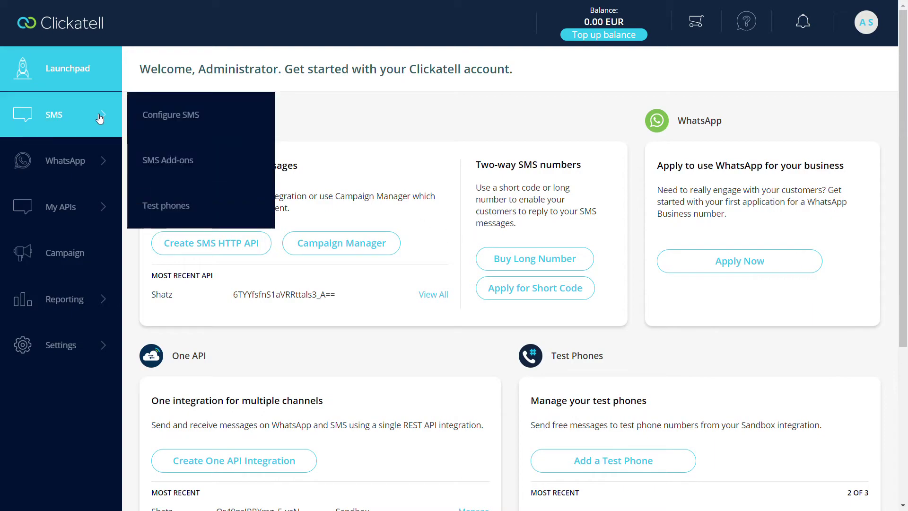
click(183, 121)
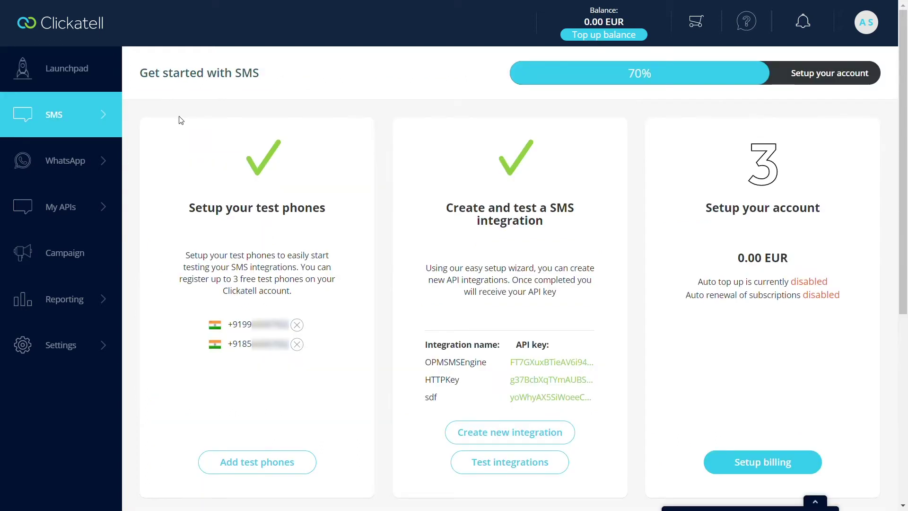
Start a new integration named OpManagerSMS with the REST API type, then advance
click(502, 430)
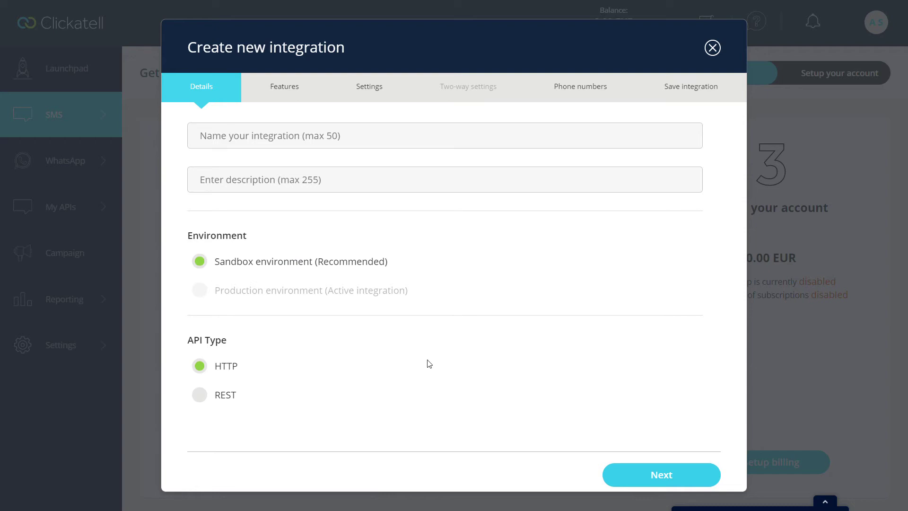
click(259, 144)
text(OpManagerSMS)
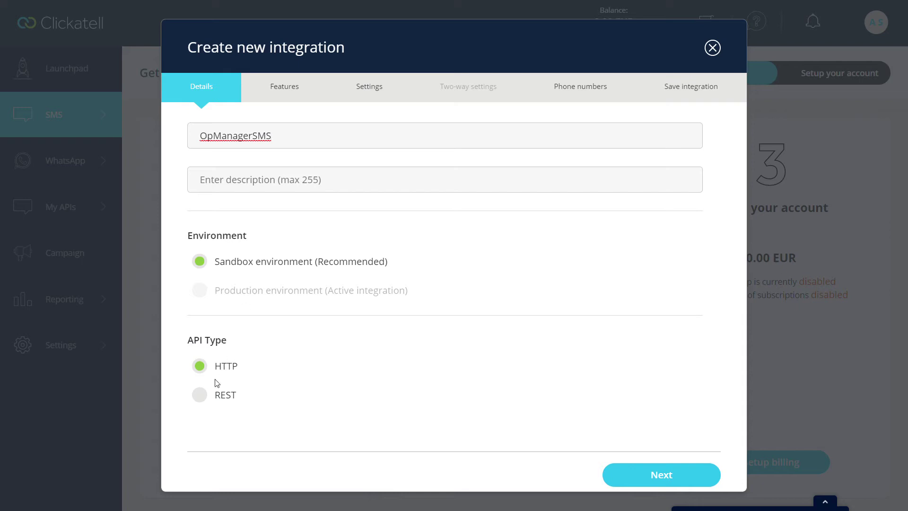
click(199, 394)
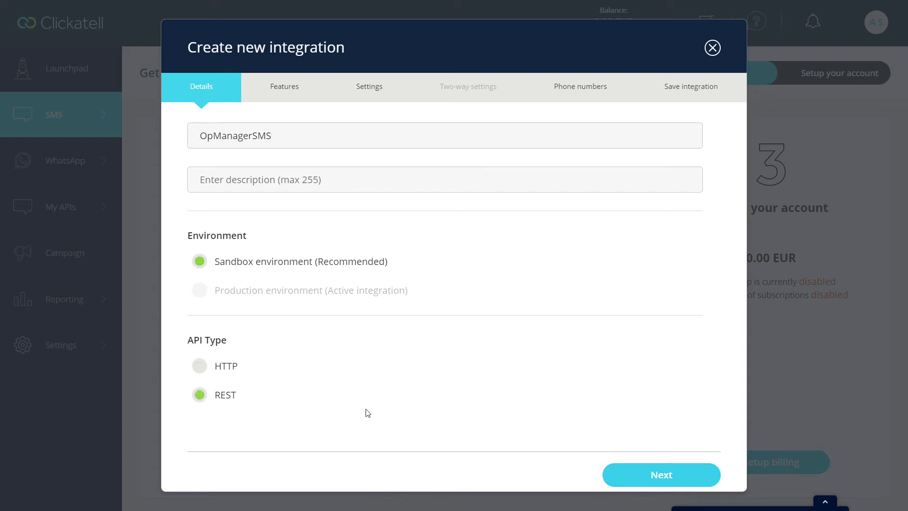
click(637, 477)
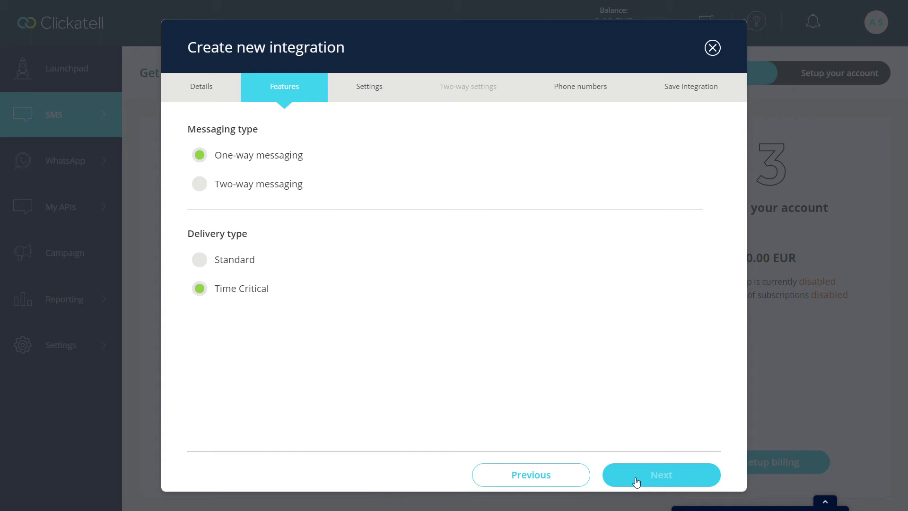
Turn on message parts and international number conversion, choosing India (+91) as the country
click(636, 478)
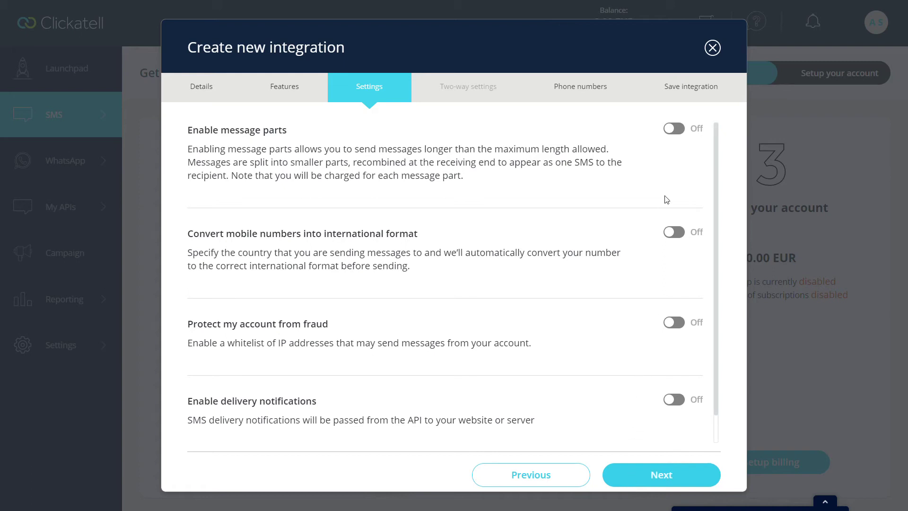
click(674, 129)
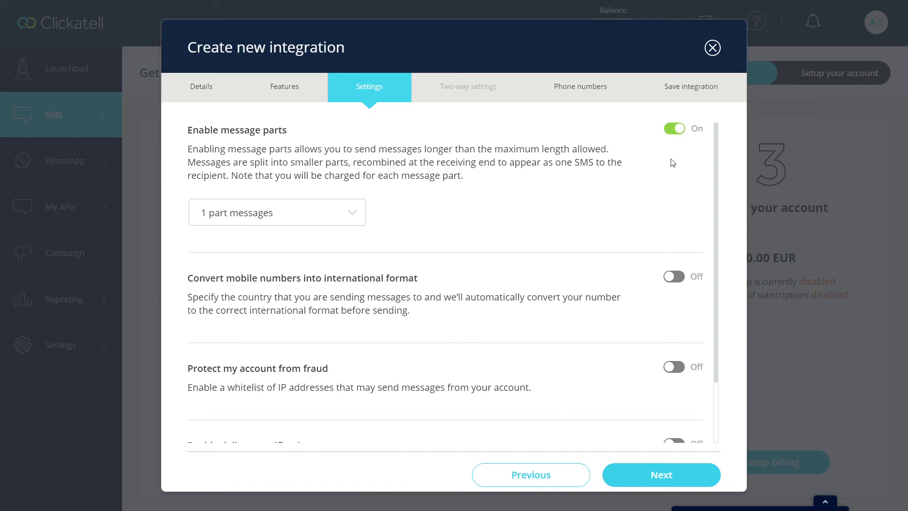
click(676, 277)
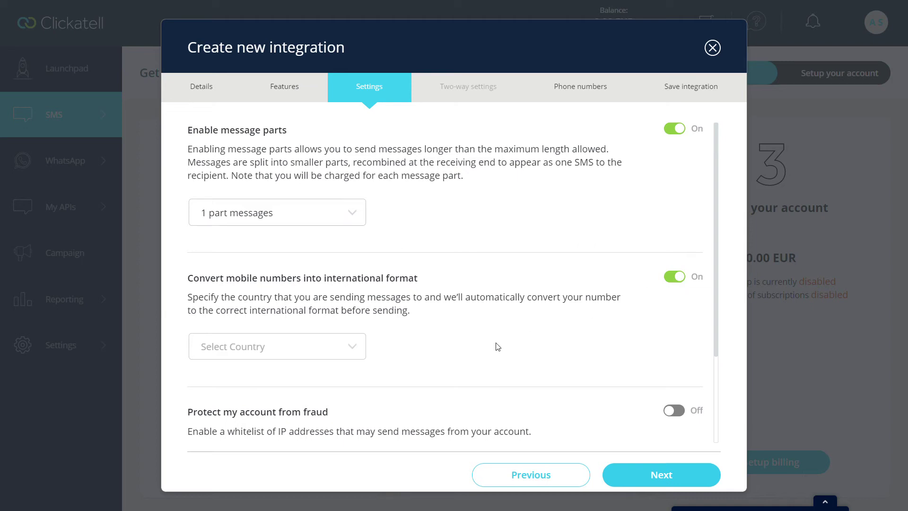
click(353, 353)
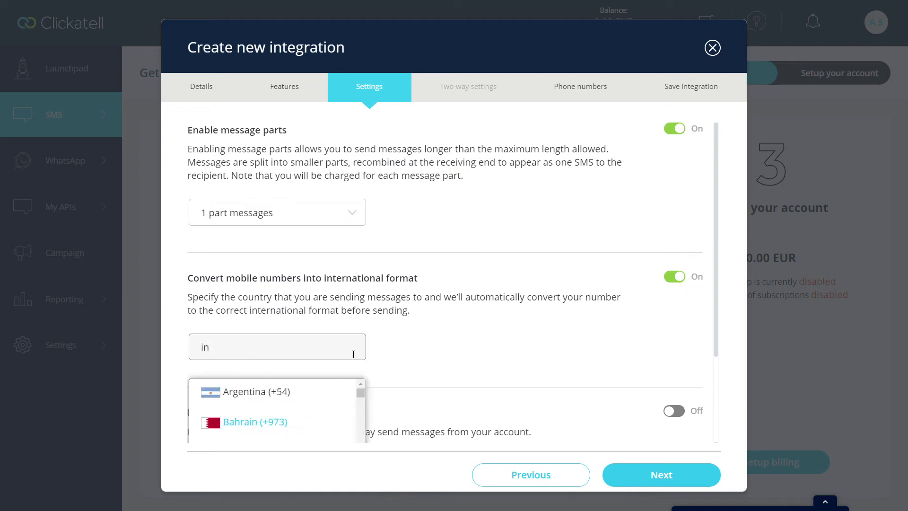
text(india)
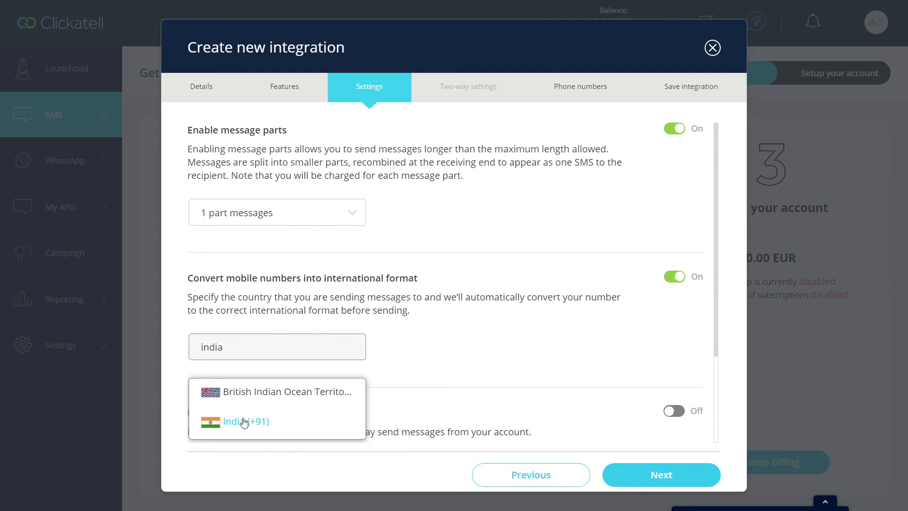
click(245, 421)
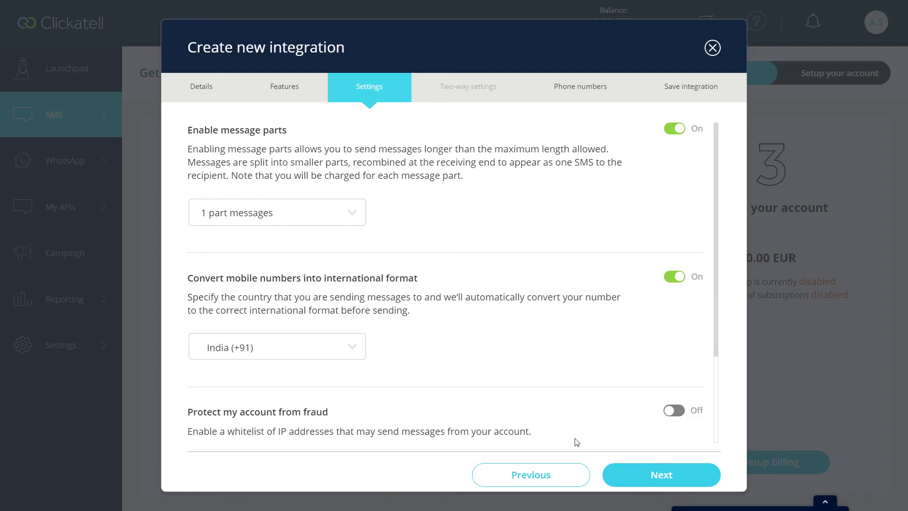
Exclude the second test phone and finish creating the OpManagerSMS integration
click(661, 474)
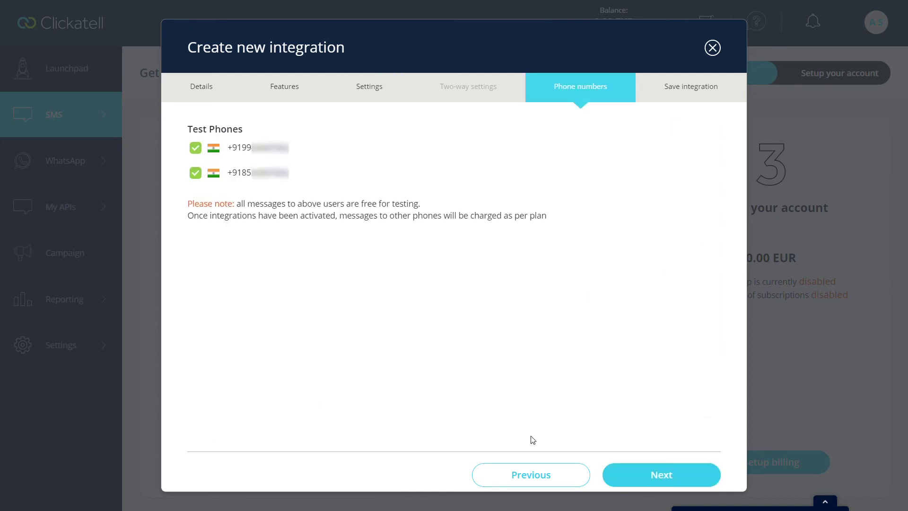
click(196, 173)
click(659, 474)
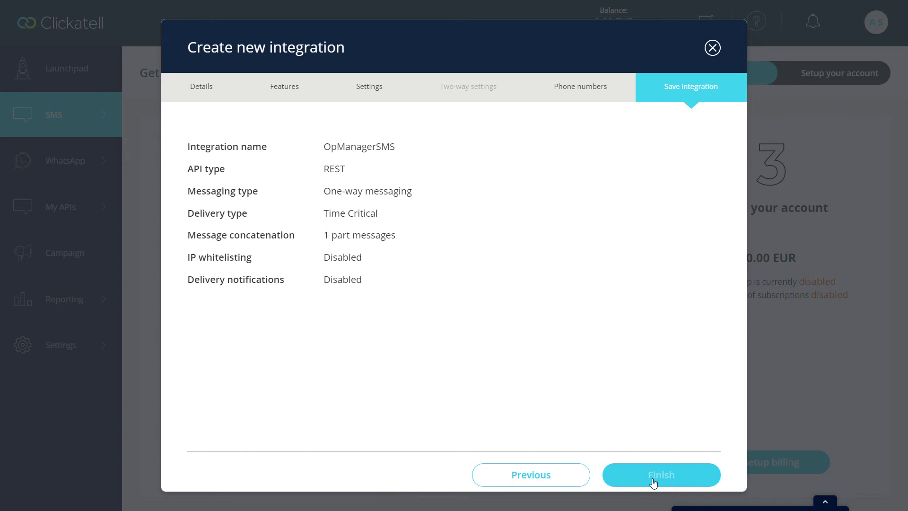
click(654, 482)
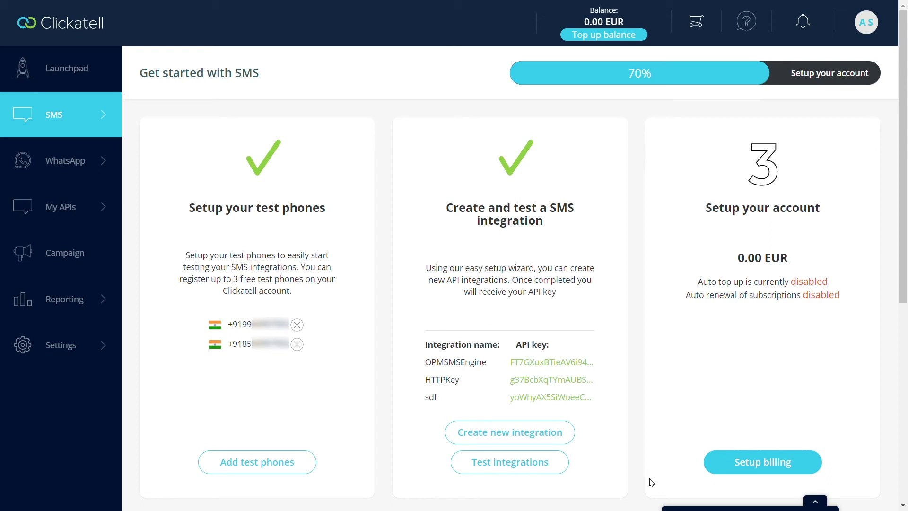
scroll(650, 483, down, 3)
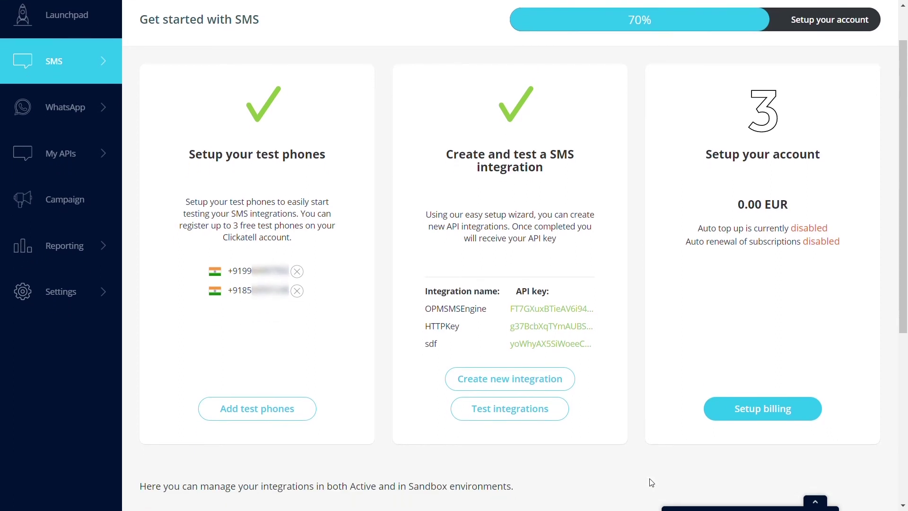
scroll(651, 482, down, 3)
scroll(651, 482, down, 3)
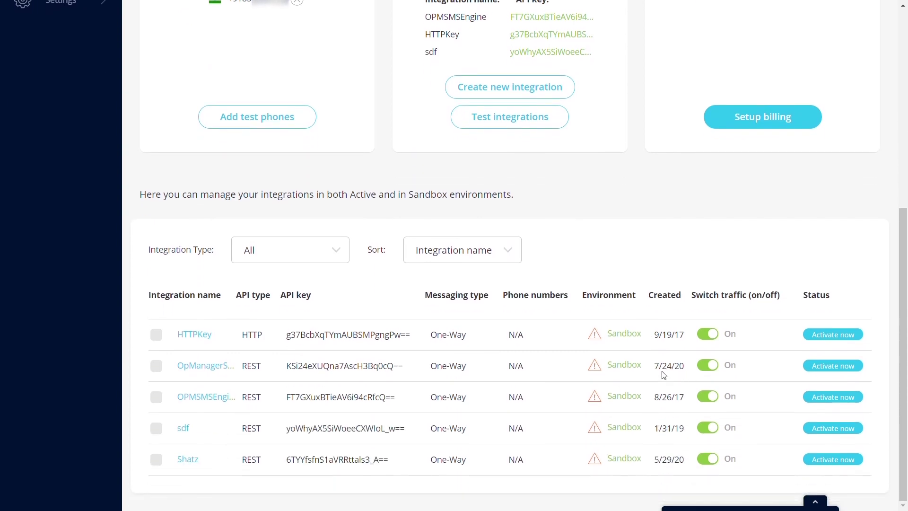
Open the OpManagerSMS integration's details and highlight its API key text
click(222, 369)
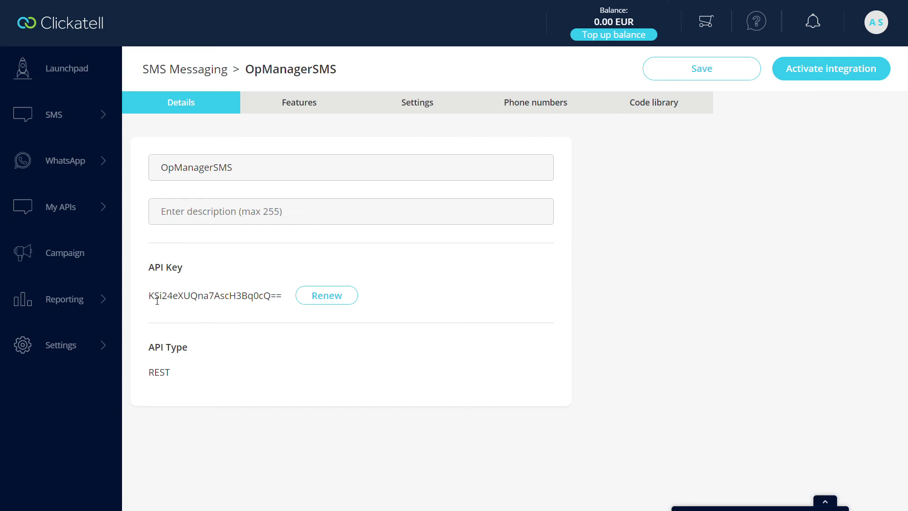
drag(148, 297, 288, 298)
key(ctrl+c)
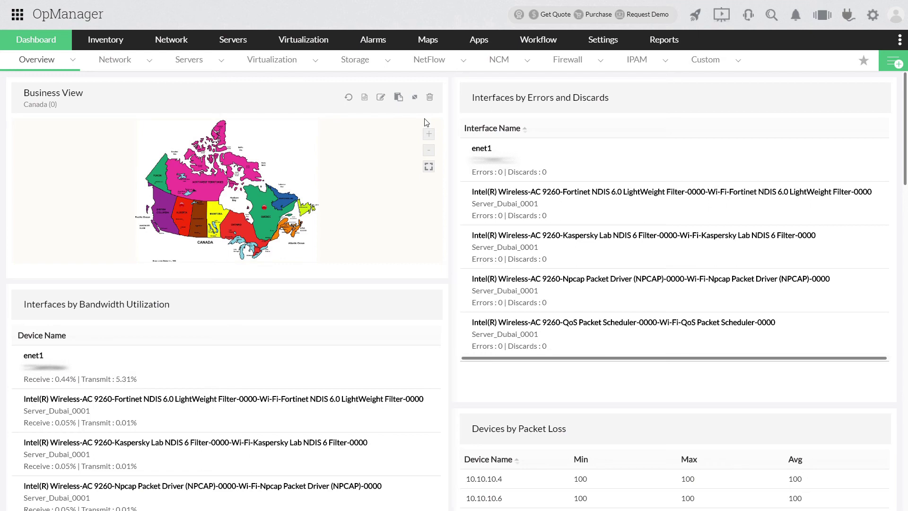
Paste the OpManagerSMS API key into OpManager's Clickatell Platform SMS Server Settings
click(607, 43)
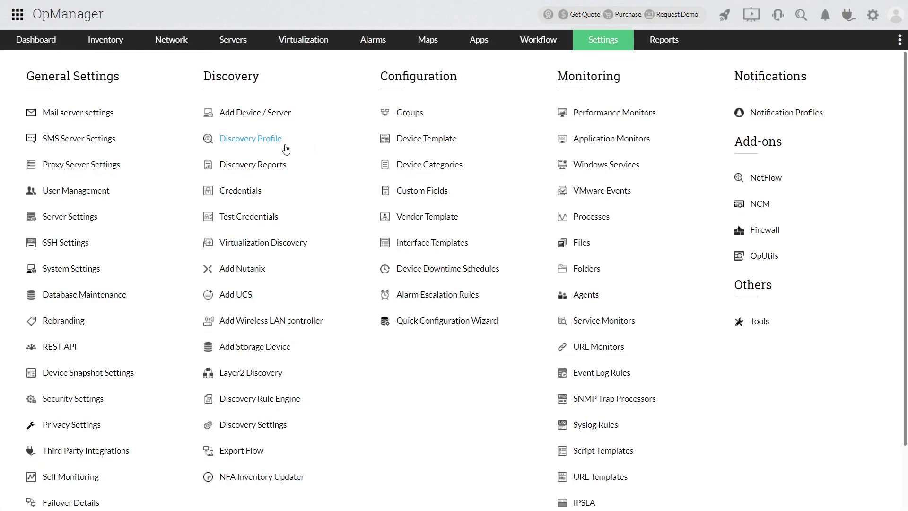
click(89, 140)
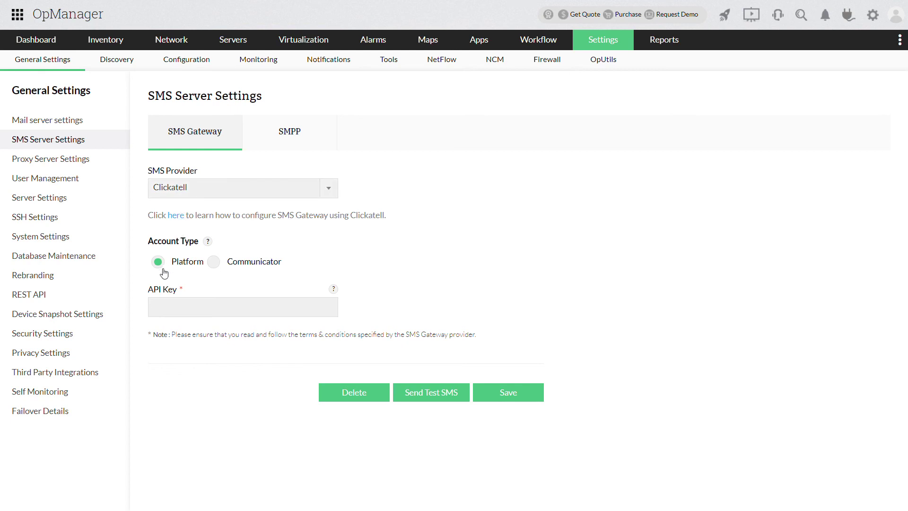
click(166, 307)
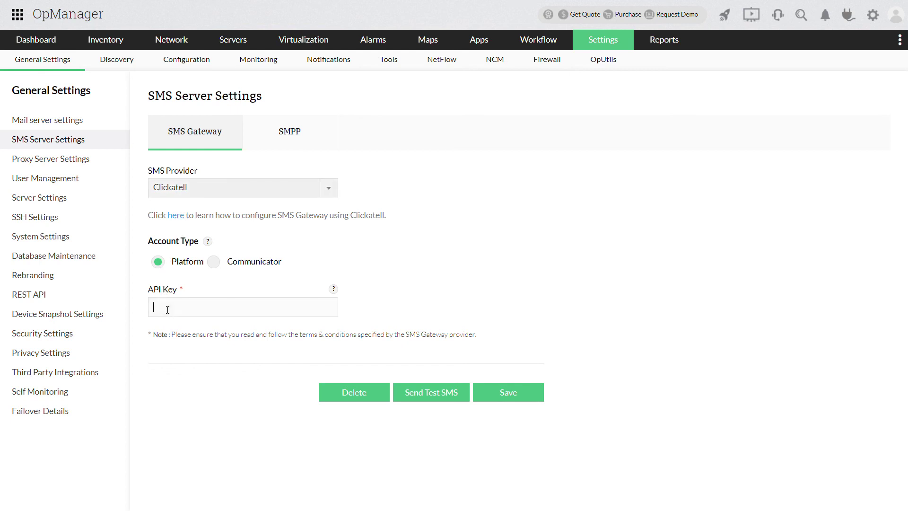
key(ctrl+v)
Send a test SMS to the +91 mobile number, then save the Clickatell settings
click(429, 394)
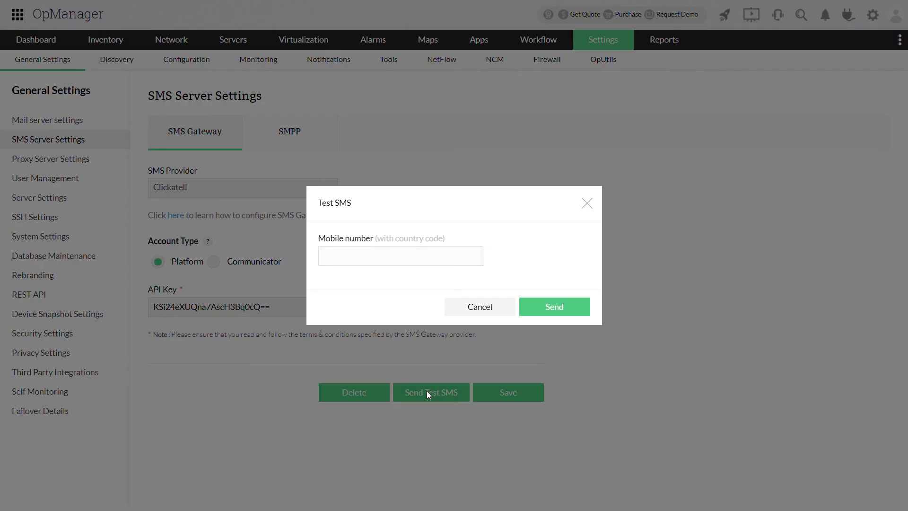
text(+9198)
text(765432)
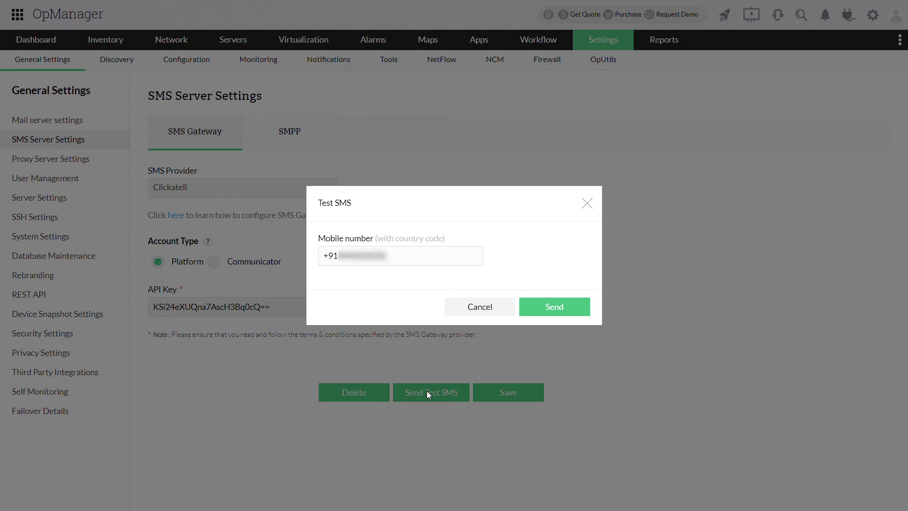
click(555, 307)
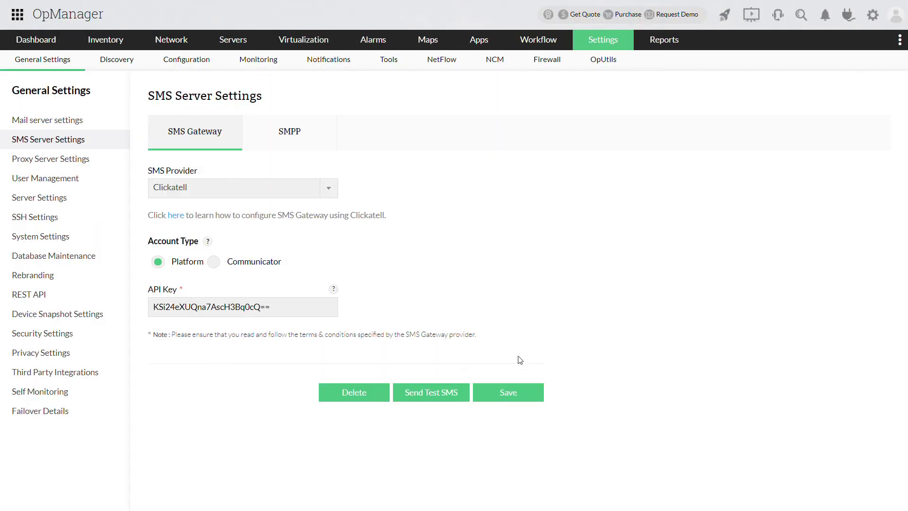
click(514, 393)
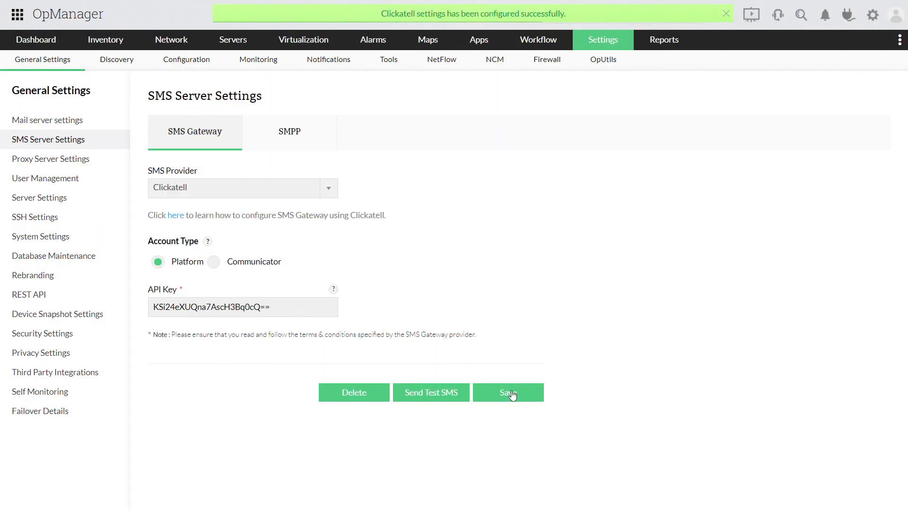